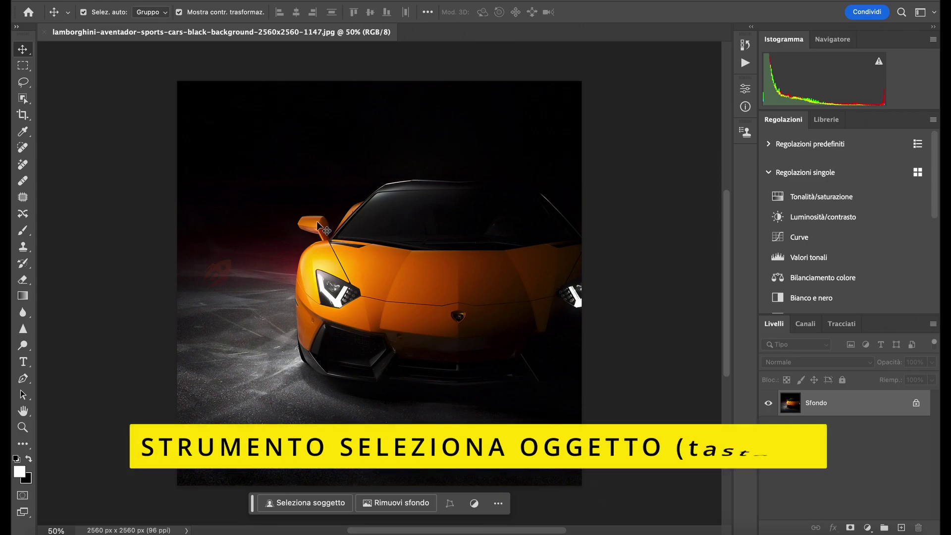
Step: Select the orange car with the Object Selection tool by dragging a box around it
click(22, 99)
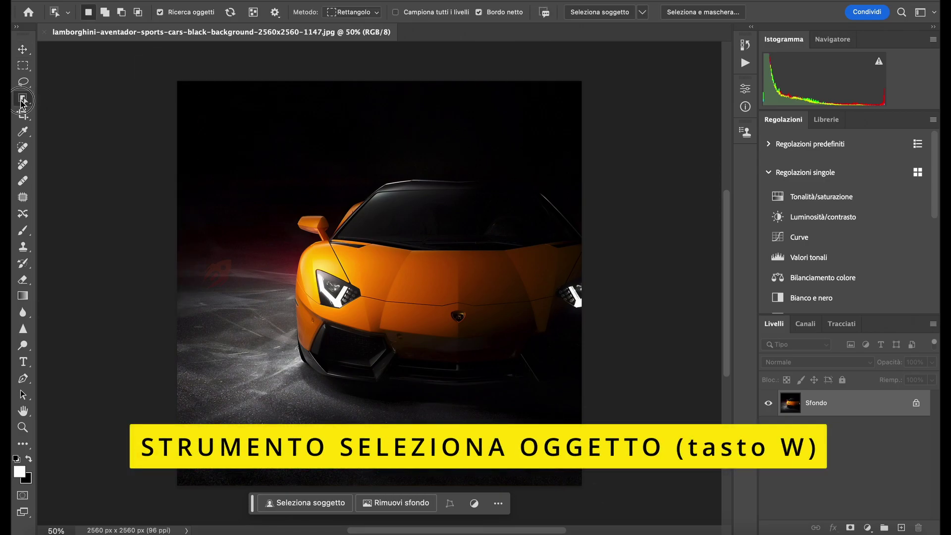
click(69, 99)
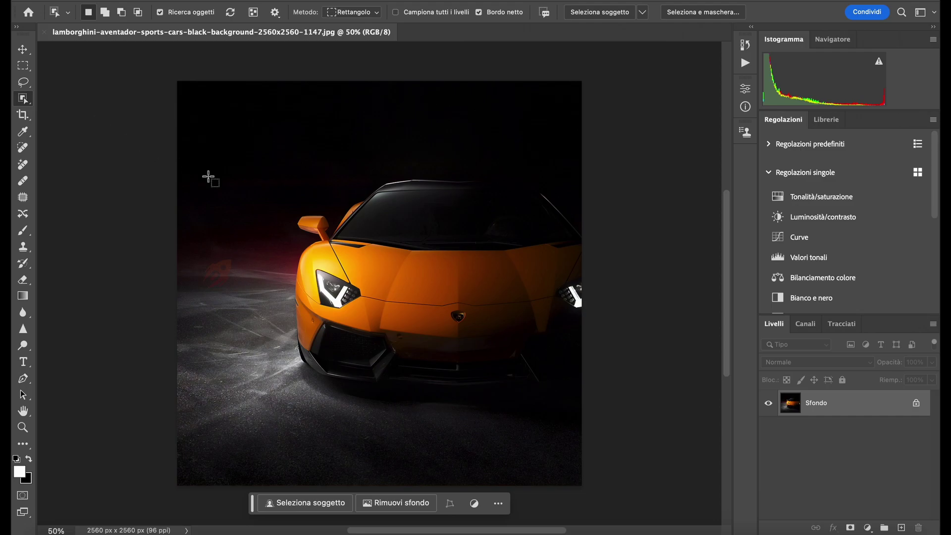
mouse_move(283, 147)
mouse_down()
mouse_move(456, 313)
mouse_move(613, 397)
mouse_up()
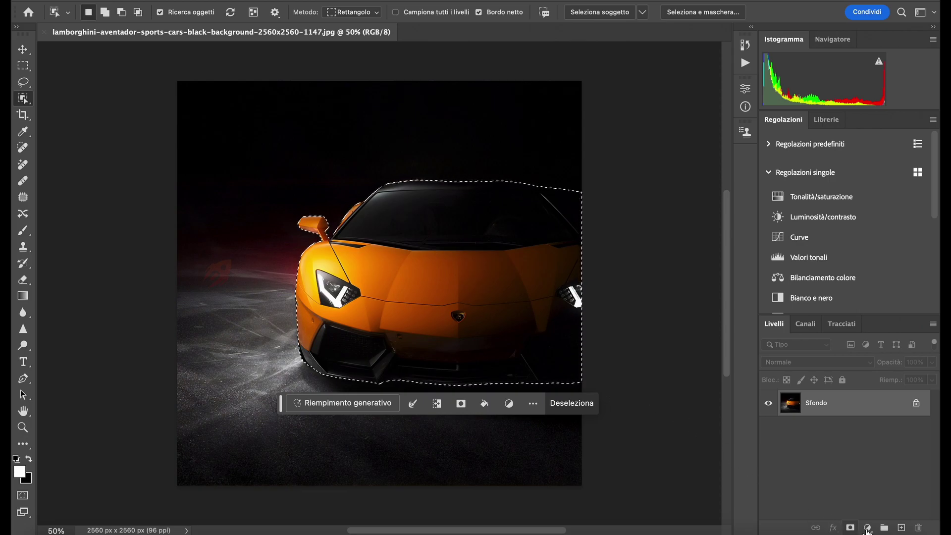
Step: Add a car-masked Hue/Saturation layer set to hue -44, saturation -48, lightness +27
click(868, 528)
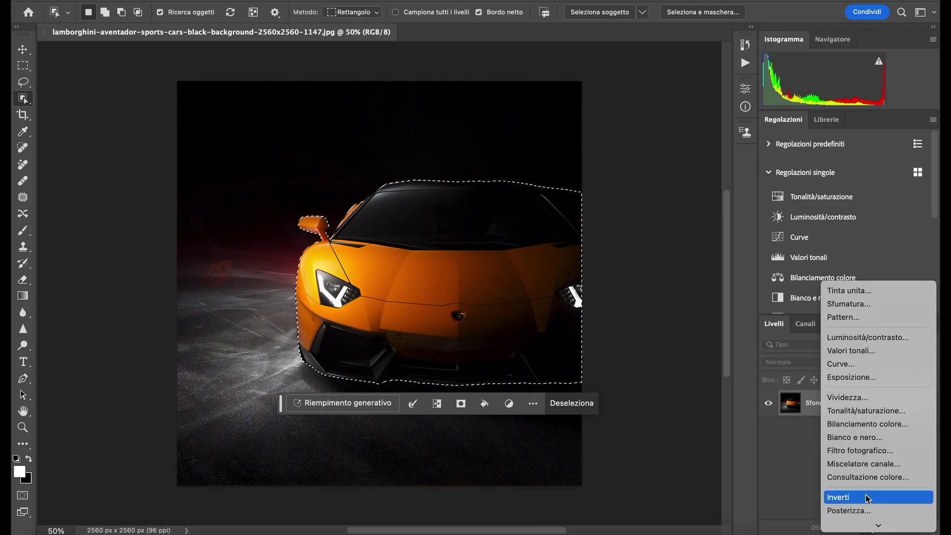
click(863, 412)
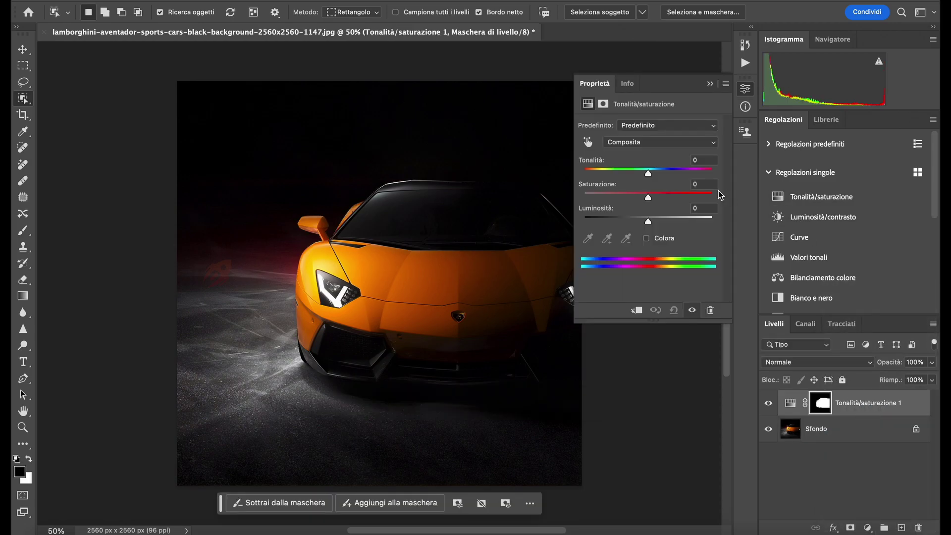
click(649, 174)
drag(649, 177, 620, 174)
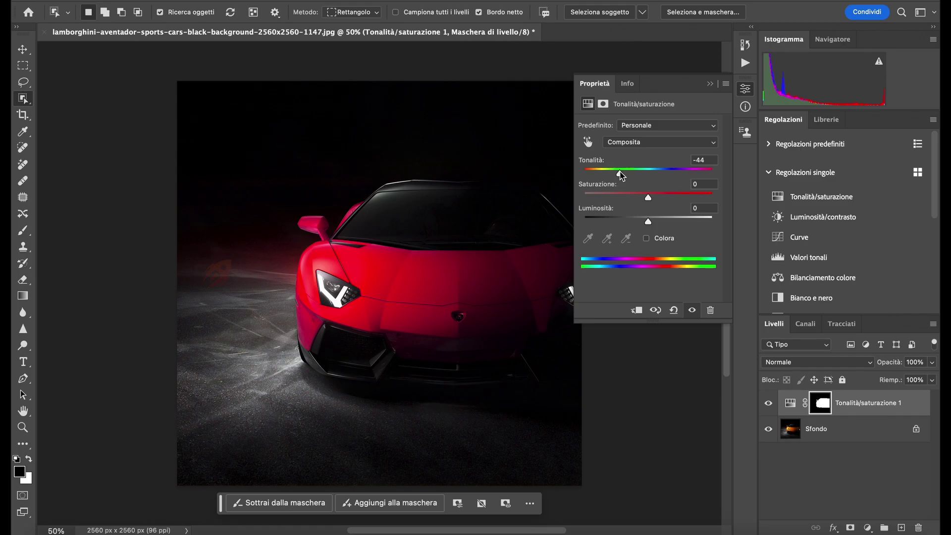
drag(647, 197, 618, 197)
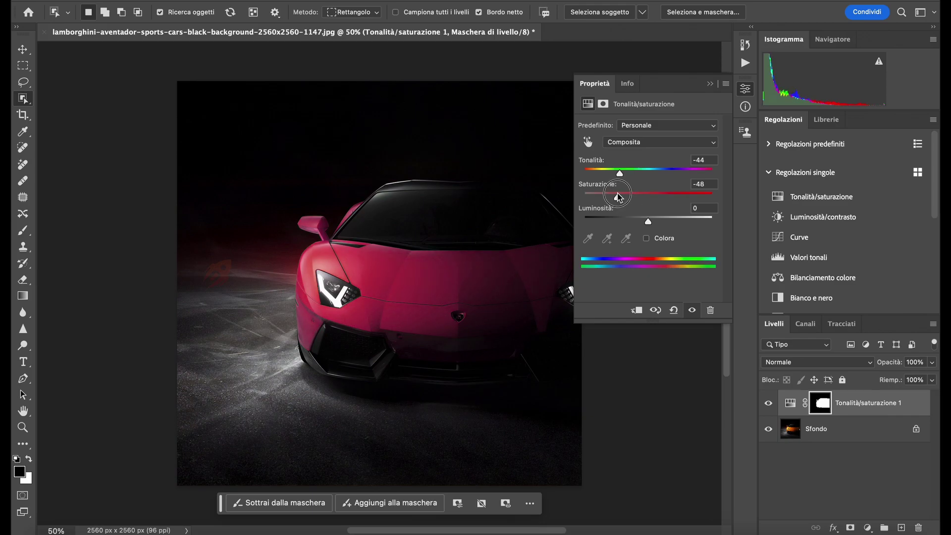
drag(648, 221, 666, 222)
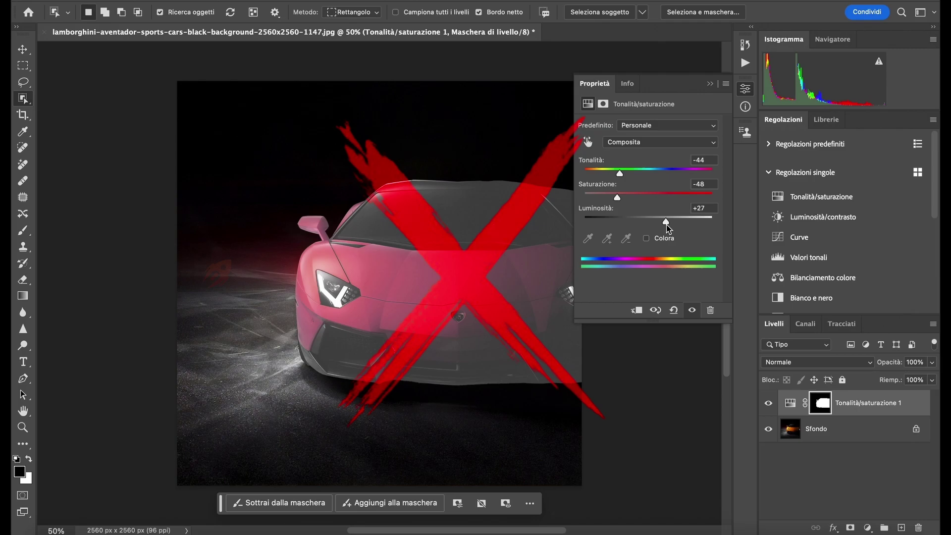
Step: Undo the lightness change, recolour the car bright green at hue +60, and zoom in to check
key(ctrl+z)
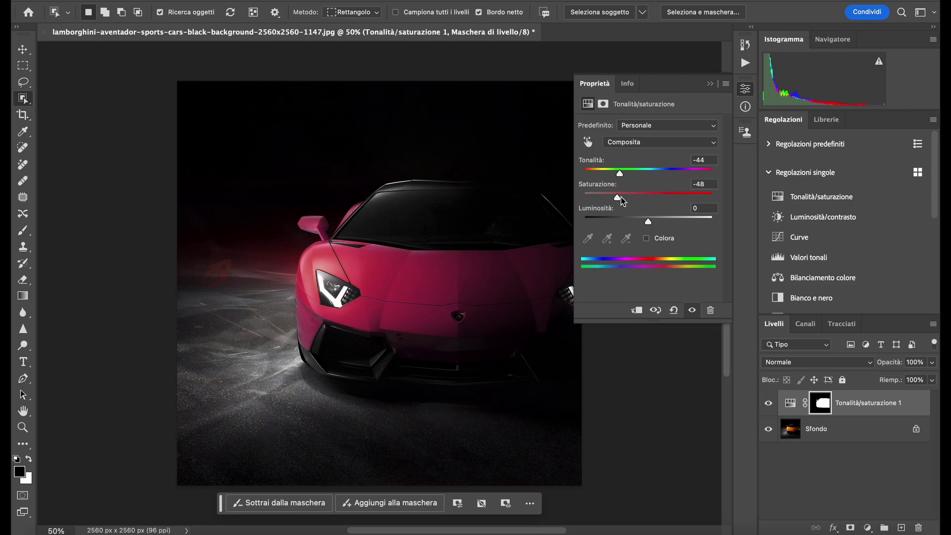
mouse_move(621, 197)
mouse_down()
mouse_move(647, 196)
mouse_move(641, 172)
mouse_move(682, 178)
mouse_up()
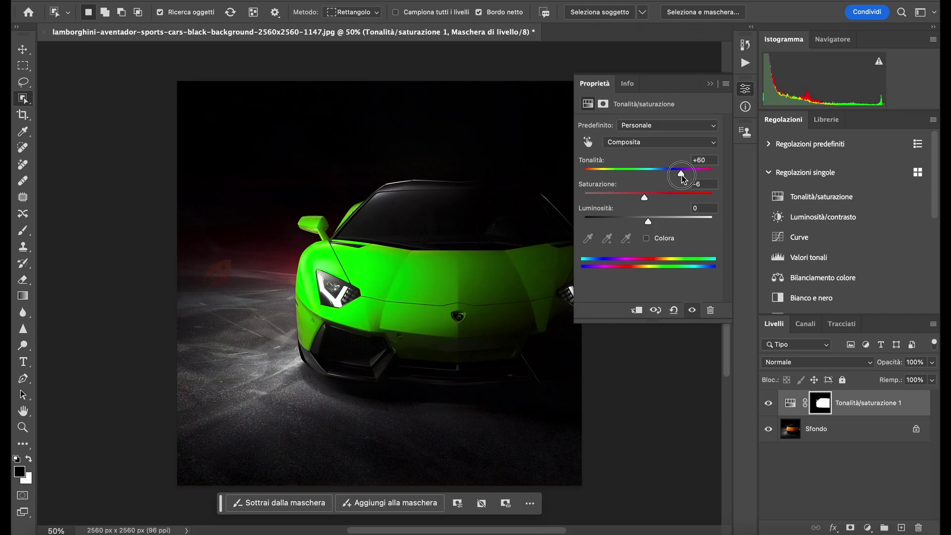
key(v)
scroll(396, 266, up, 5)
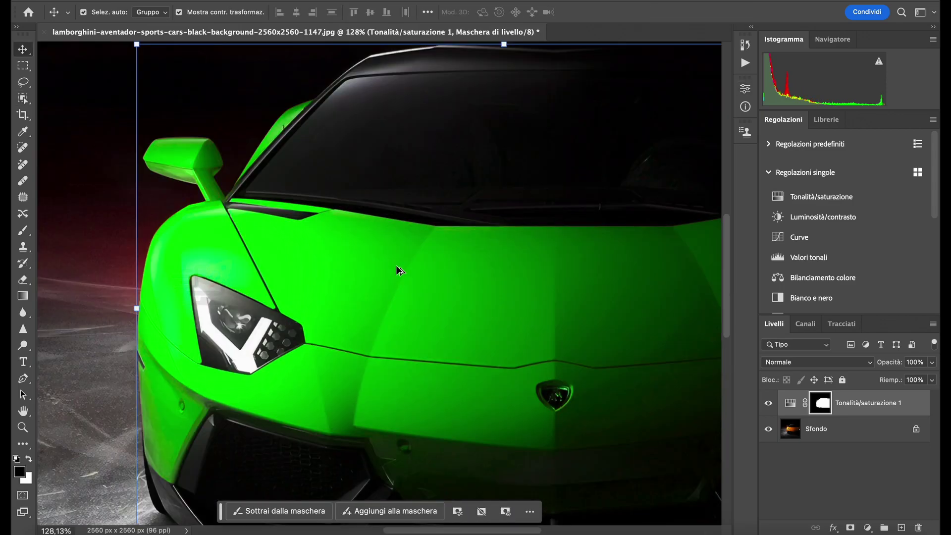
scroll(396, 265, up, 1)
scroll(396, 265, up, 1)
scroll(396, 266, up, 1)
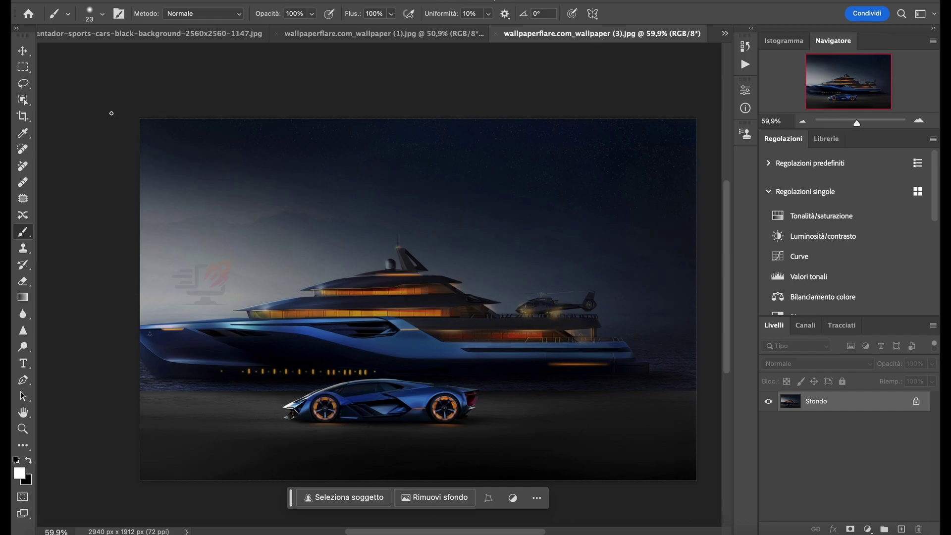
Step: Zoom in and select the blue supercar before the yacht with Object Selection
click(23, 99)
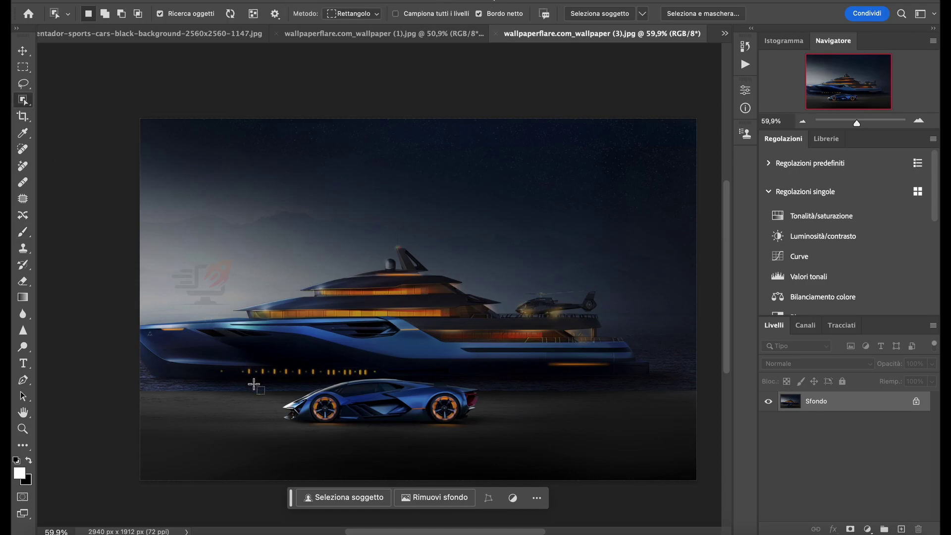
scroll(303, 394, up, 2)
scroll(390, 405, up, 2)
scroll(391, 406, up, 1)
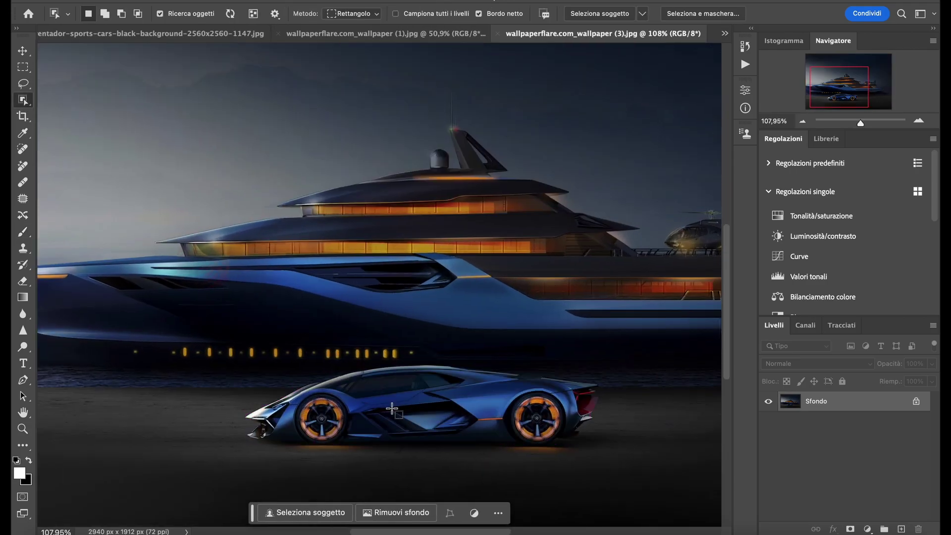
scroll(392, 410, up, 2)
click(391, 409)
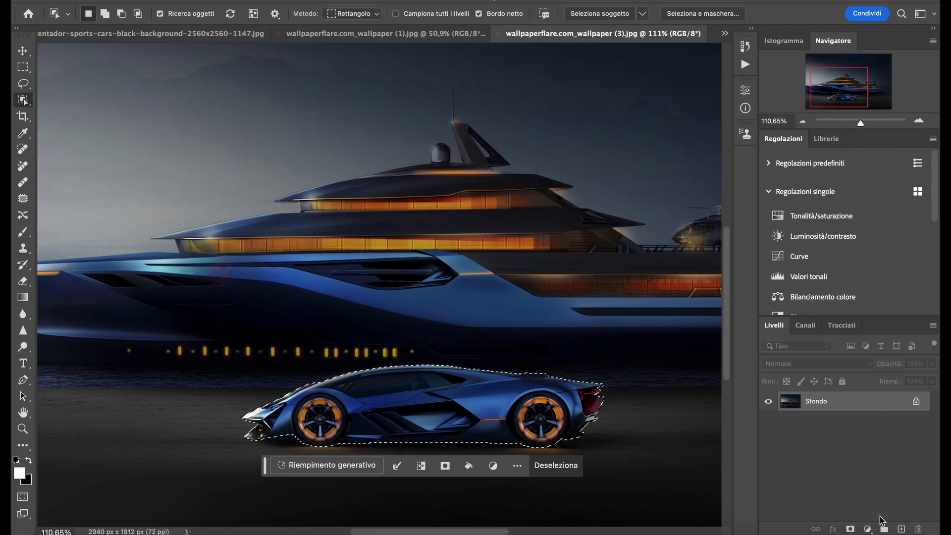
Step: Add a Hue/Saturation layer masked to the blue car, undoing an initial hue test
click(867, 529)
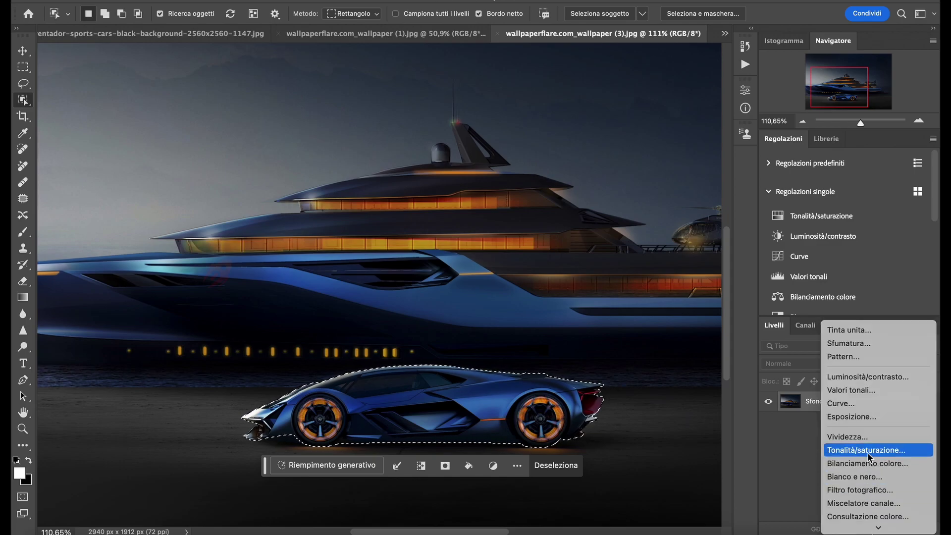
click(867, 450)
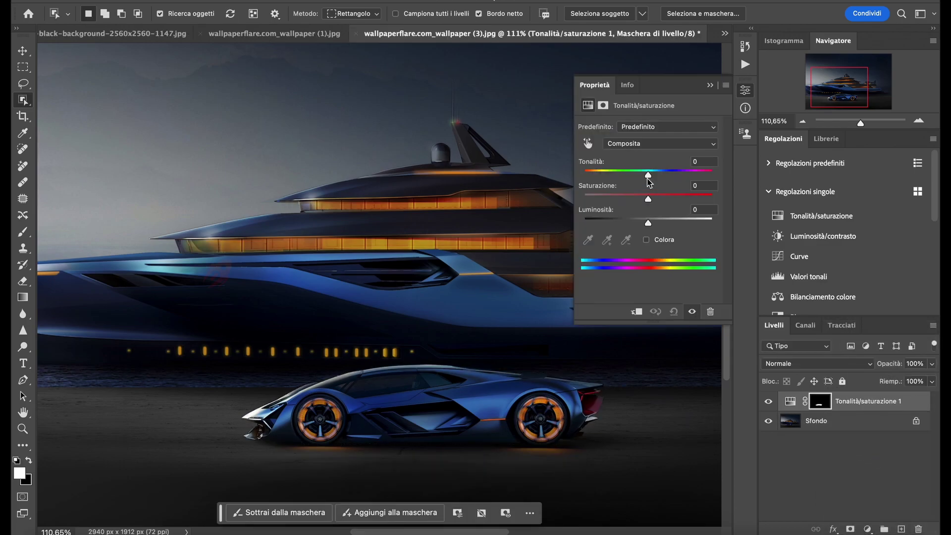
mouse_move(648, 175)
mouse_down()
mouse_move(597, 175)
mouse_move(690, 174)
mouse_move(642, 185)
mouse_up()
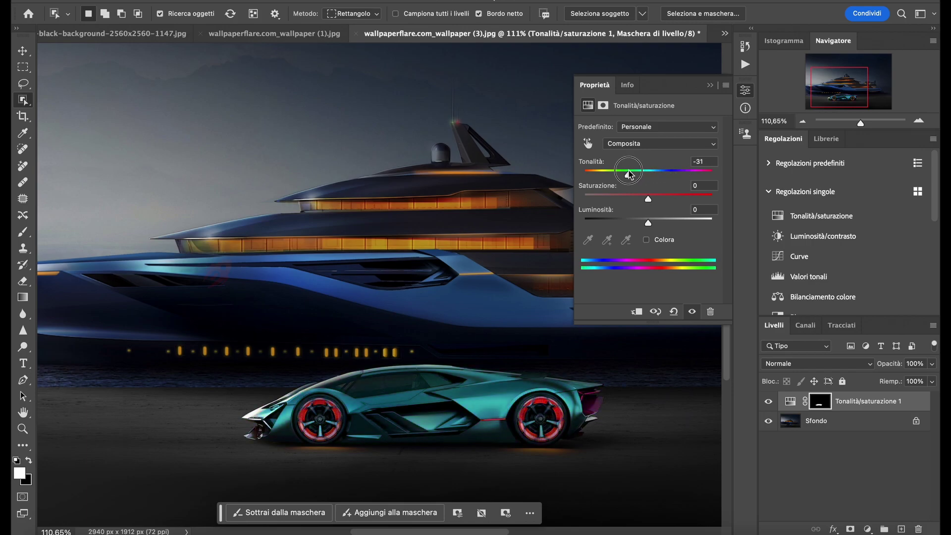
key(ctrl+z)
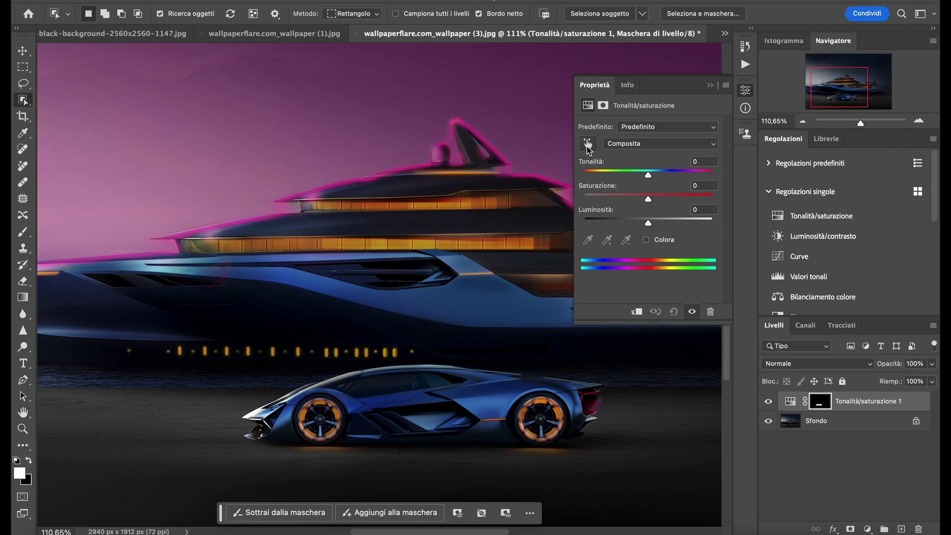
Step: Sample the car's blue to target the Blues and shift their hue to recolour it
click(587, 143)
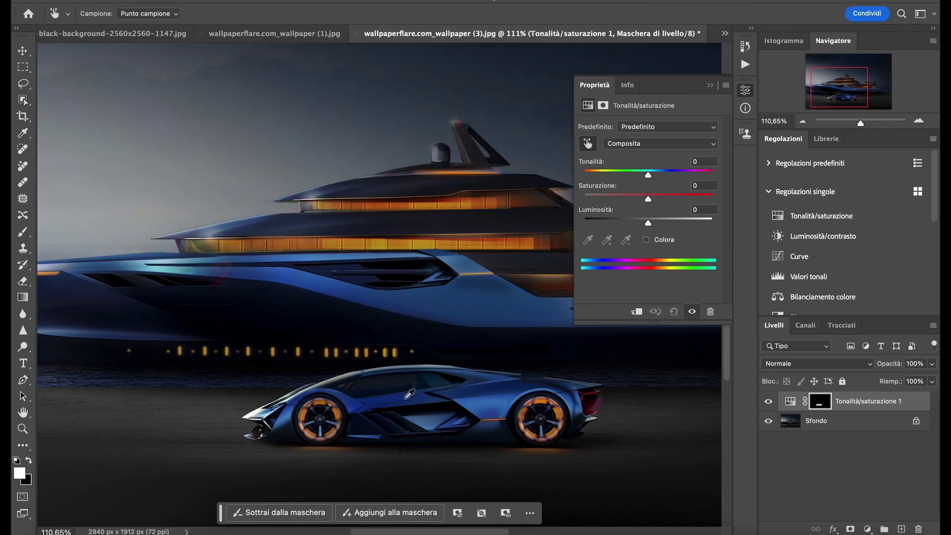
click(407, 396)
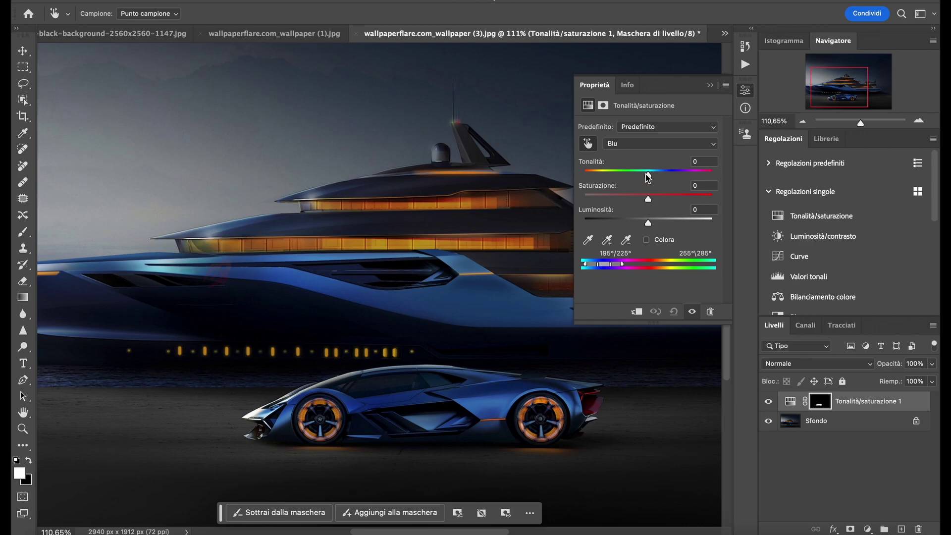
drag(647, 174, 676, 175)
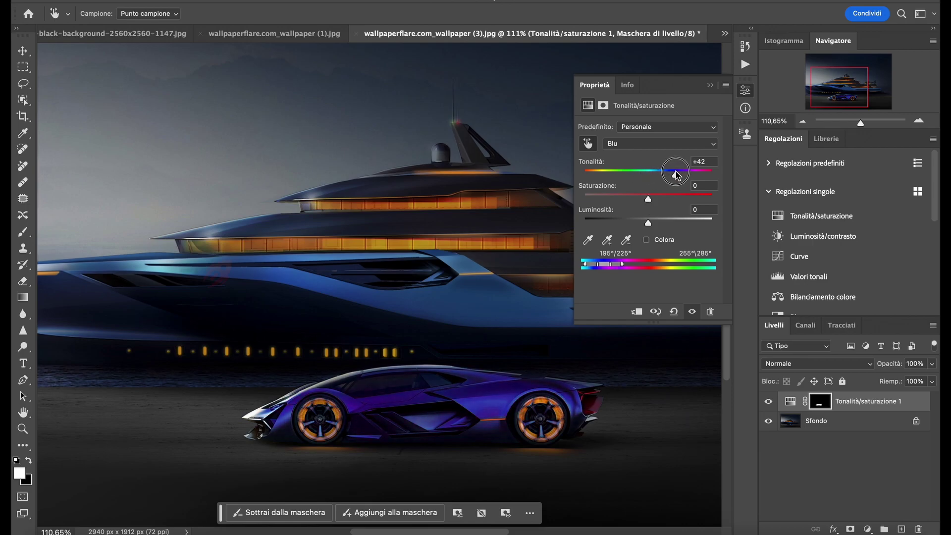
drag(677, 175, 608, 175)
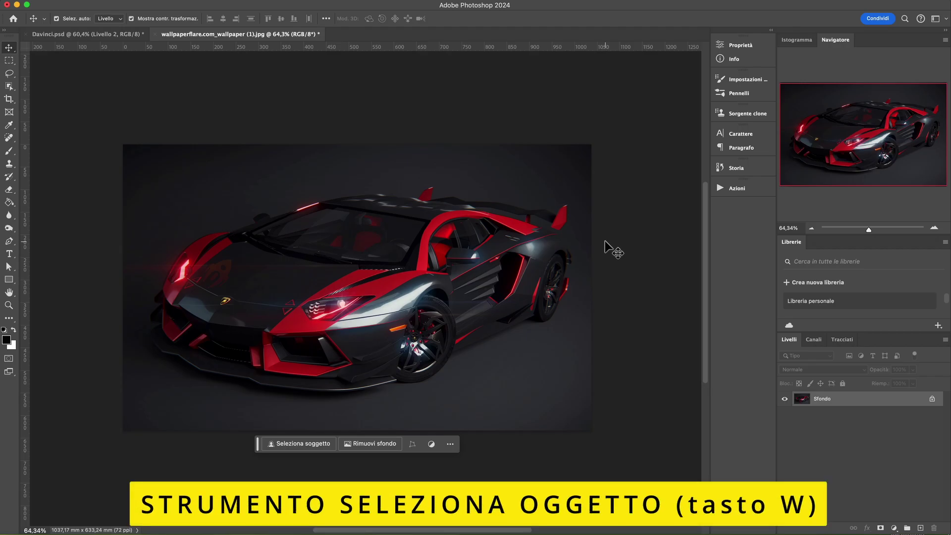
Step: Select the red-and-black car using Object Selection in Select Subject mode, dragging around it
click(9, 87)
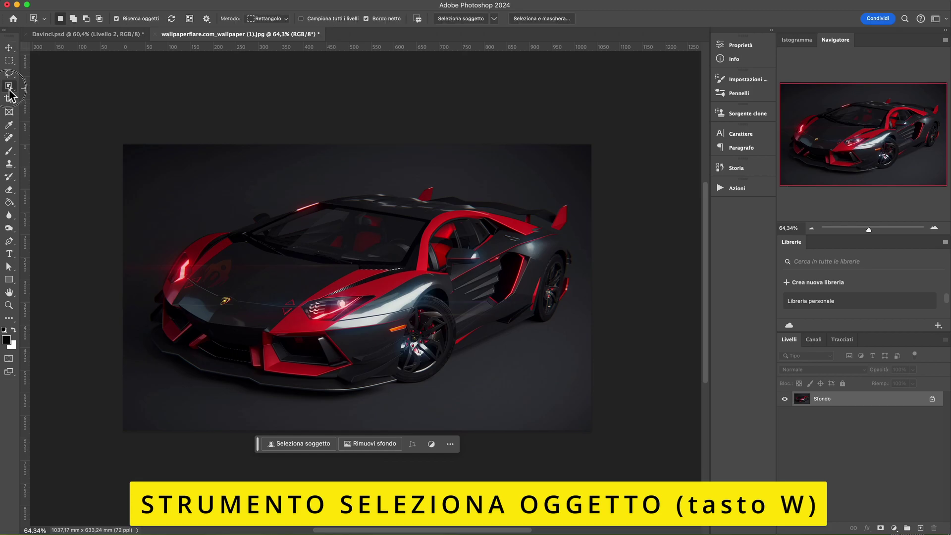
click(496, 19)
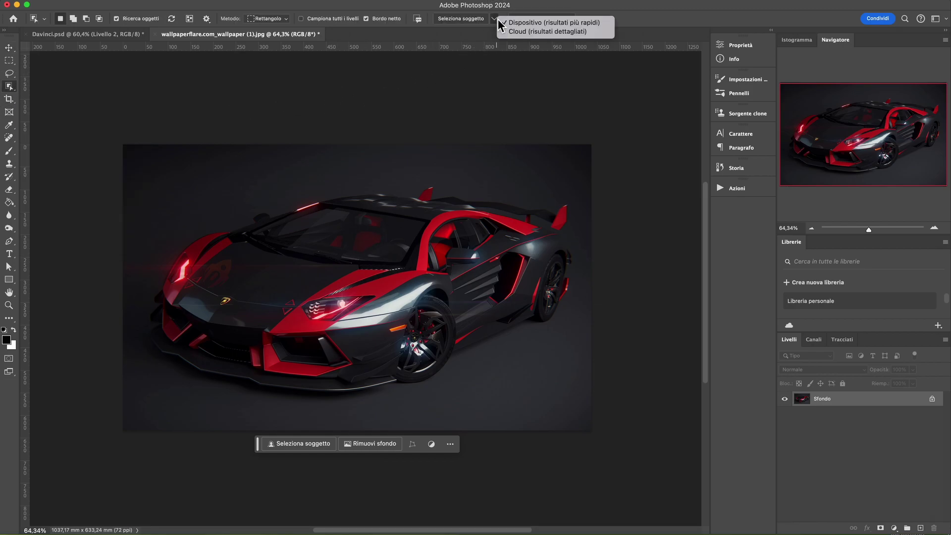
click(525, 31)
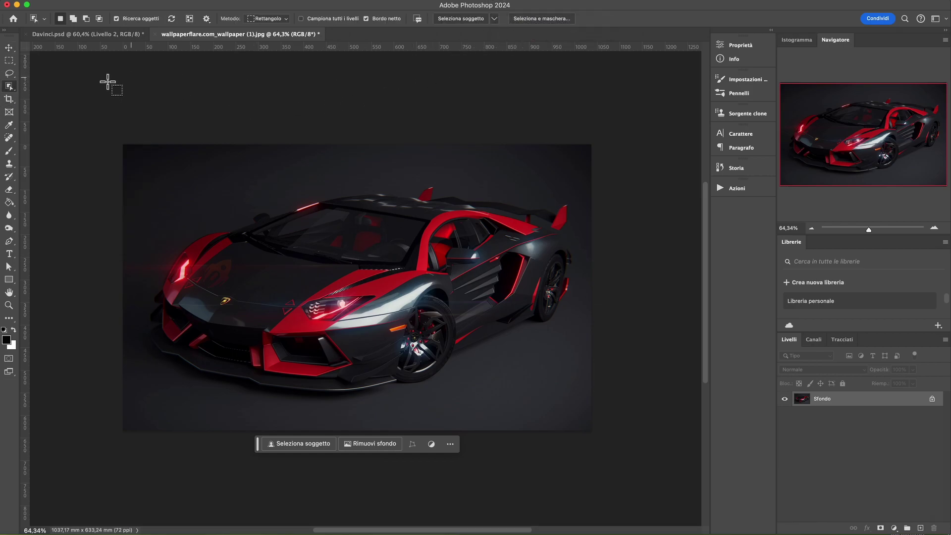
mouse_move(133, 157)
mouse_down()
mouse_move(385, 354)
mouse_move(583, 418)
mouse_up()
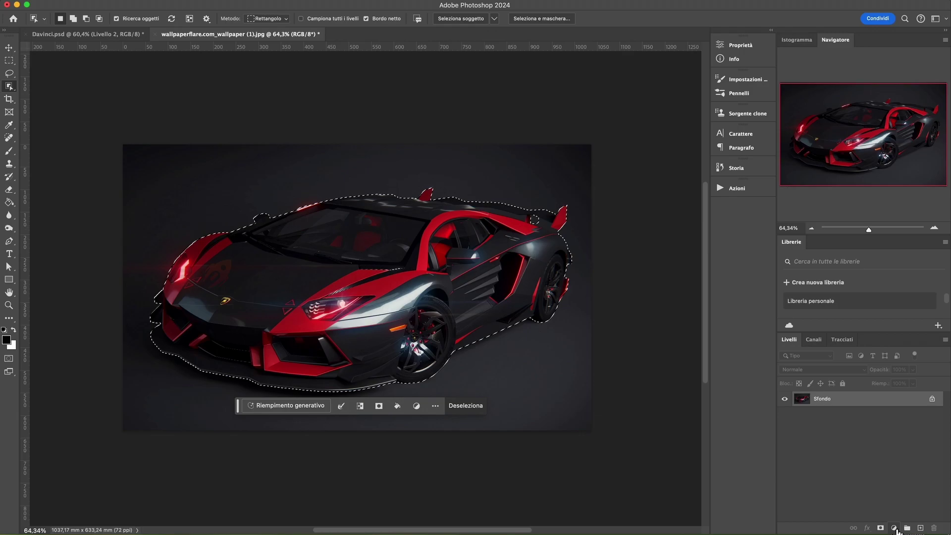
Step: Add a car-masked Hue/Saturation layer and sample the red stripes to target the Reds
click(894, 528)
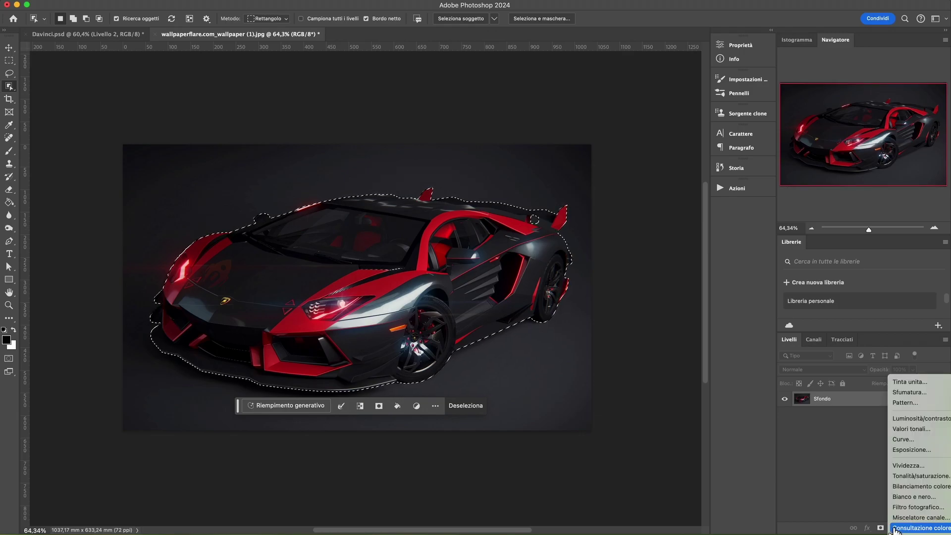
click(902, 478)
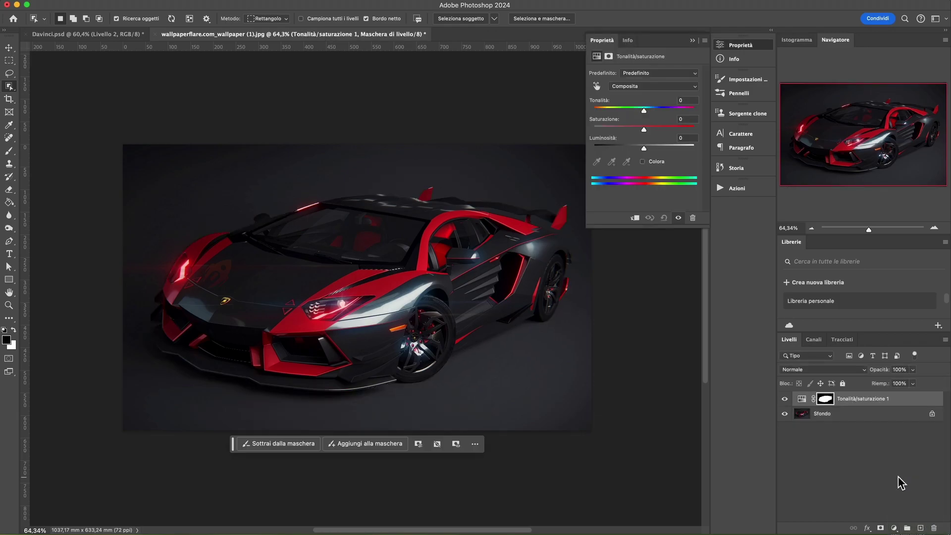
click(596, 88)
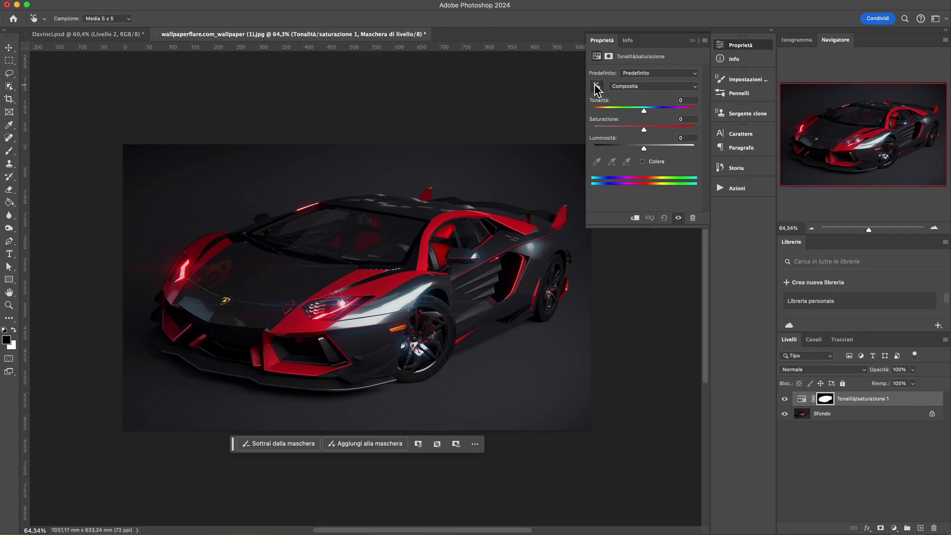
click(379, 292)
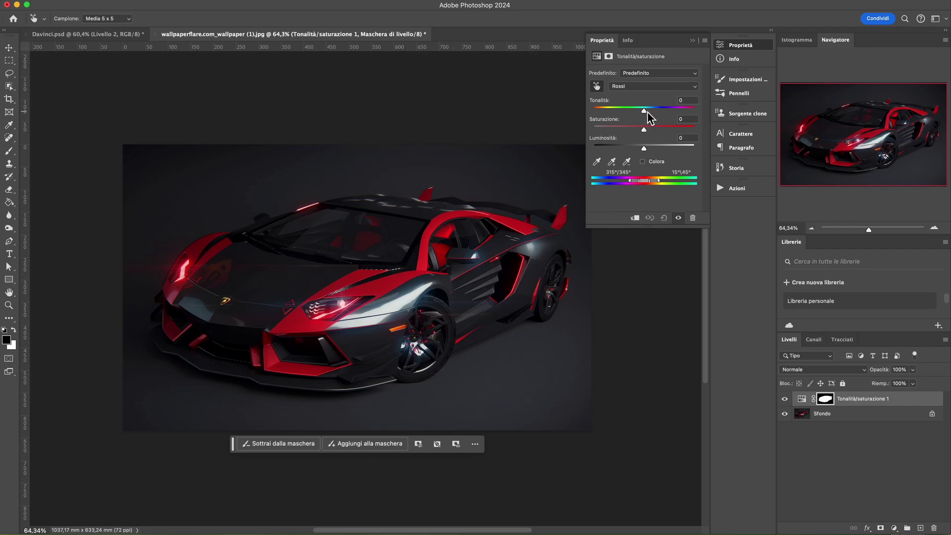
Step: Set the Reds to hue -39, saturation +26 and lightness +16, turning the stripes pink
drag(644, 109, 642, 110)
drag(636, 109, 626, 110)
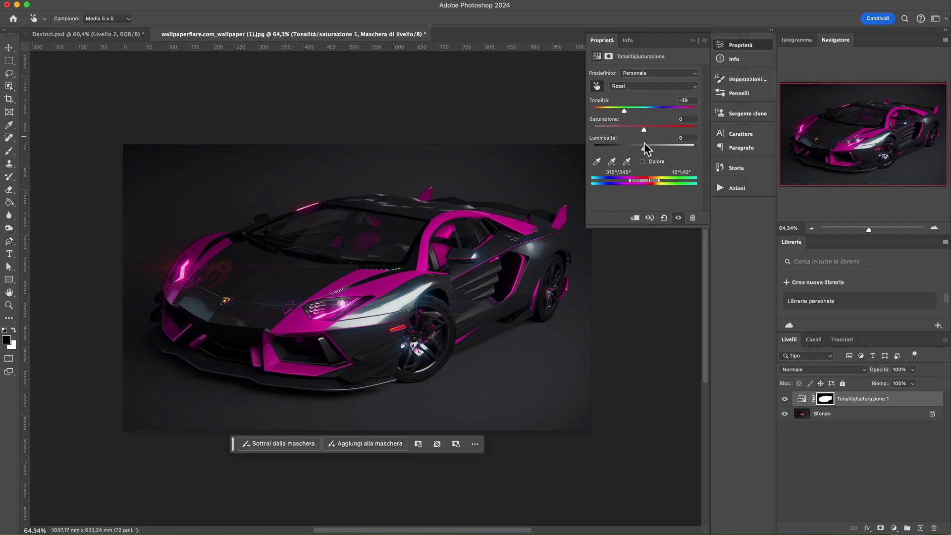
mouse_move(644, 148)
mouse_down()
mouse_move(664, 147)
mouse_move(633, 129)
mouse_move(658, 129)
mouse_up()
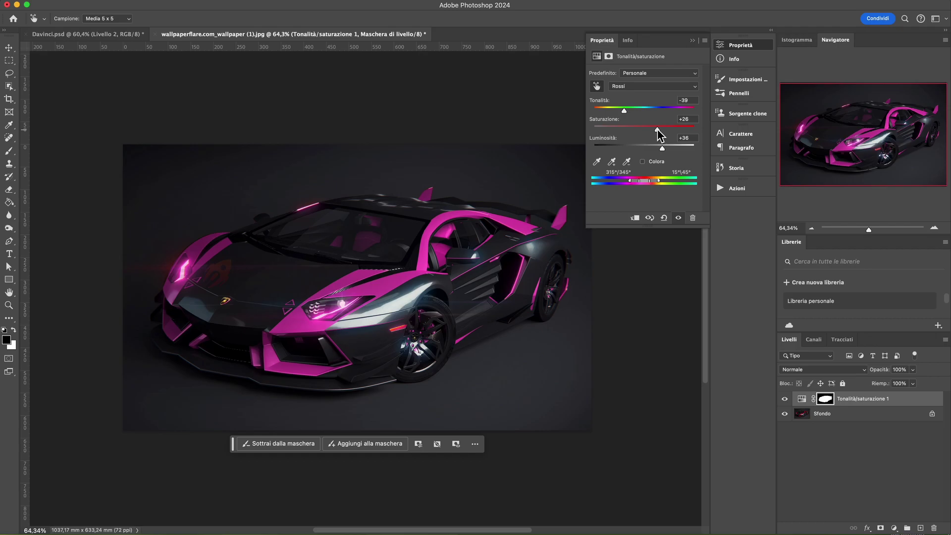
mouse_move(663, 150)
mouse_down()
mouse_move(610, 151)
mouse_move(676, 151)
mouse_move(647, 153)
mouse_up()
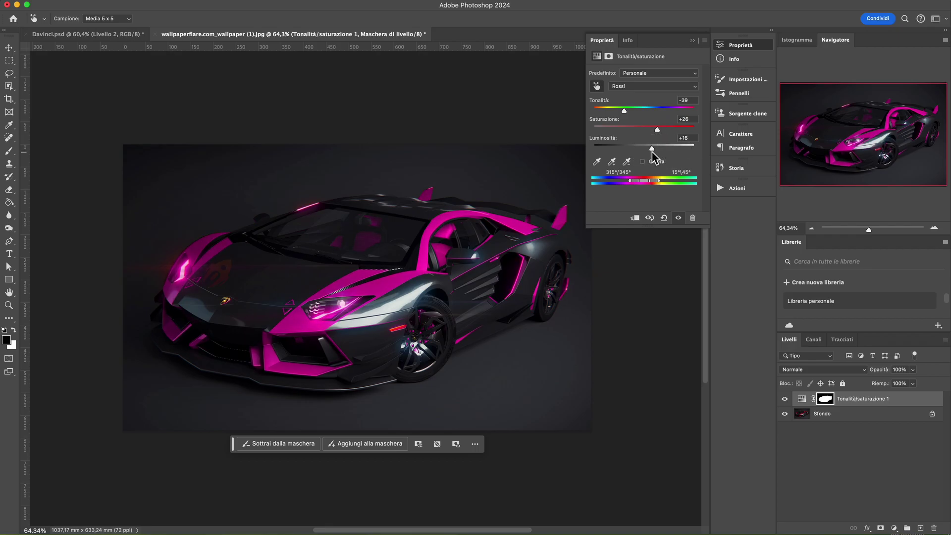
scroll(326, 301, up, 5)
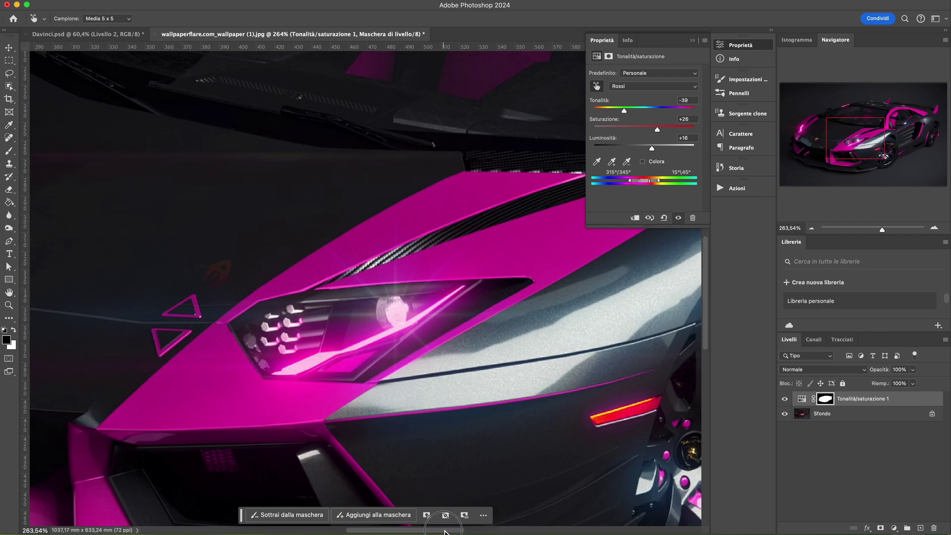
Step: Paint black on the Hue/Saturation mask to keep the side marker light orange, then close Properties
drag(444, 531, 475, 532)
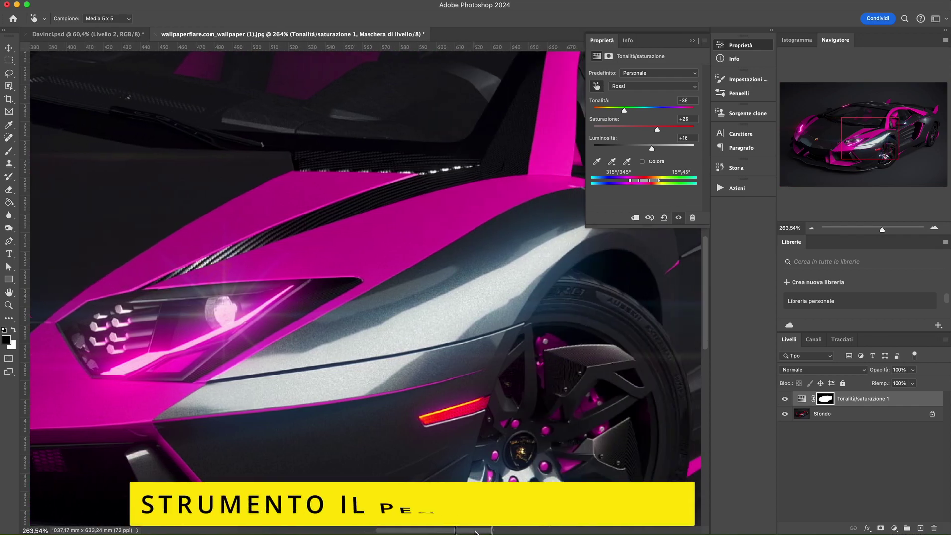
click(9, 151)
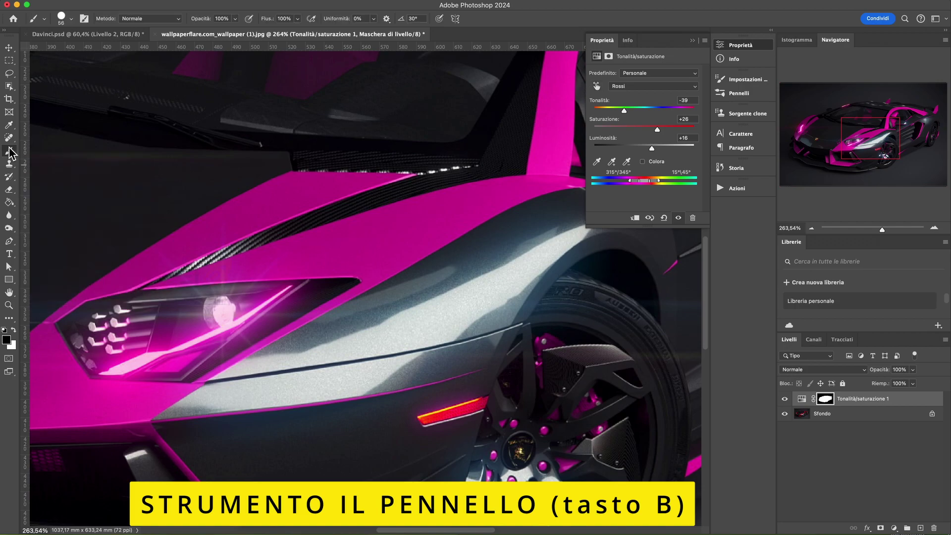
click(833, 400)
mouse_move(471, 397)
mouse_down()
mouse_move(424, 414)
mouse_move(471, 396)
mouse_up()
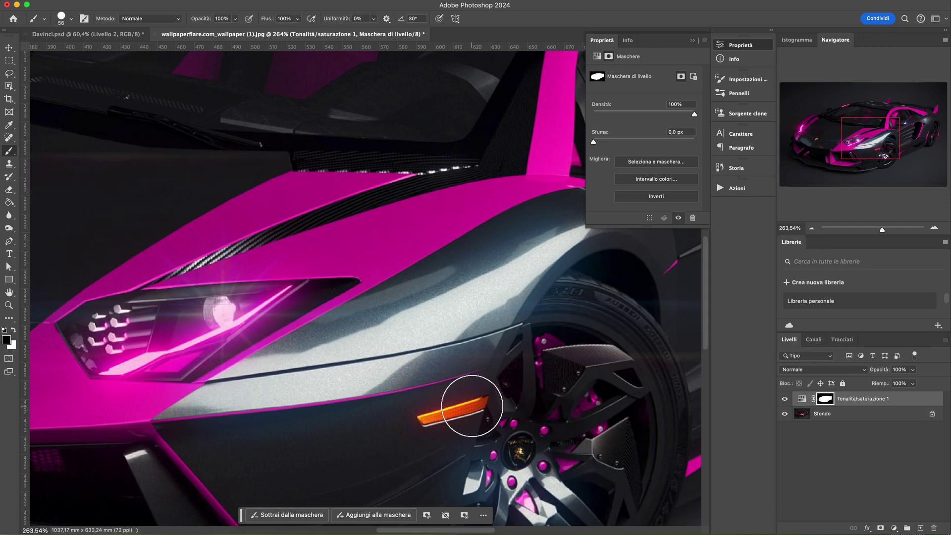
scroll(480, 399, down, 5)
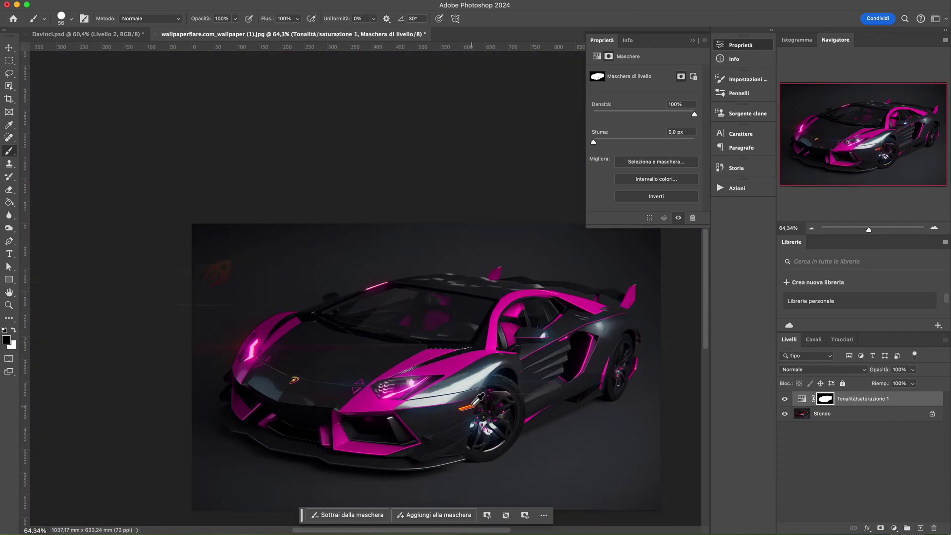
scroll(479, 404, down, 2)
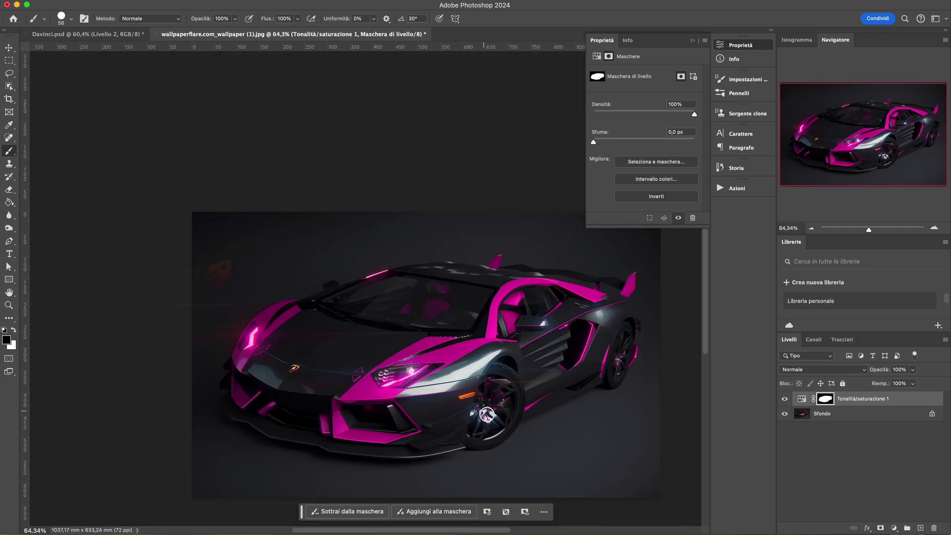
click(693, 41)
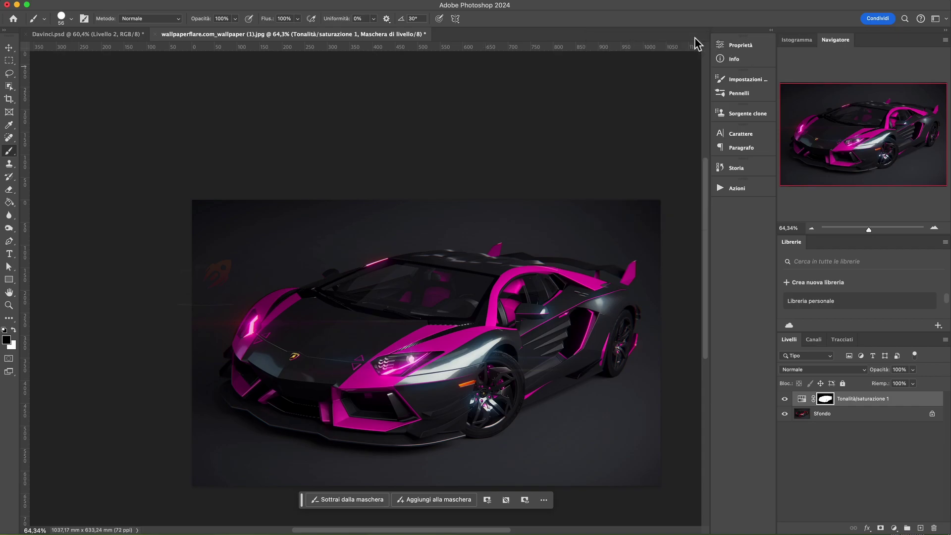